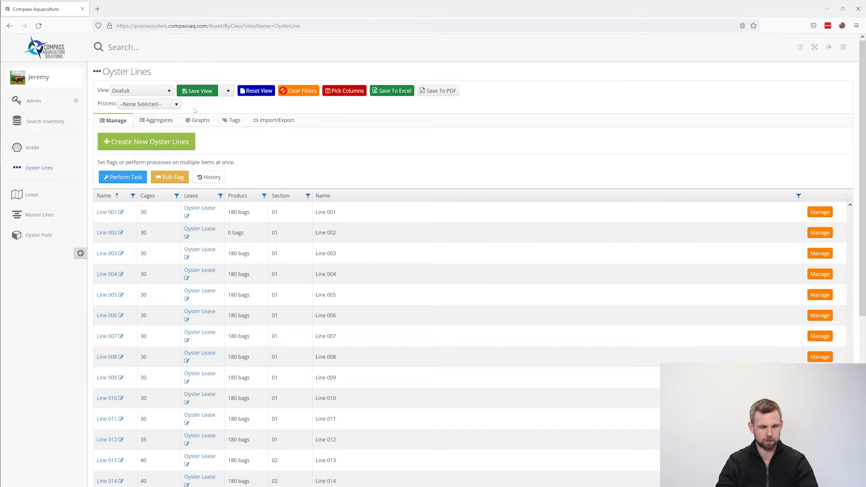
Add the Bag Count, Bags Per Cage and Last Actioned columns to the Oyster Lines column selection.
left_click(341, 90)
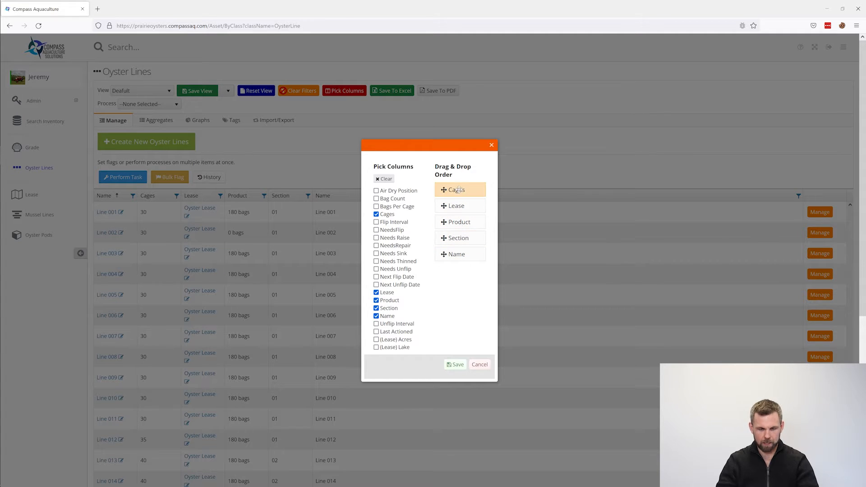
left_click(377, 199)
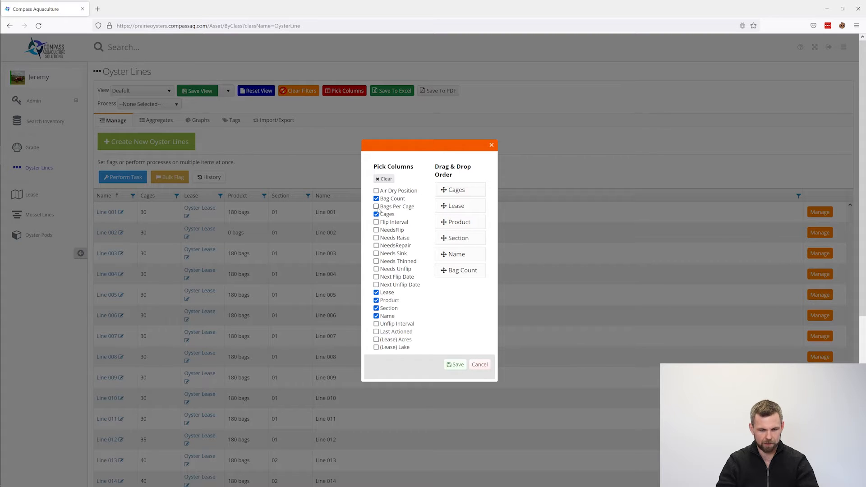
left_click(376, 207)
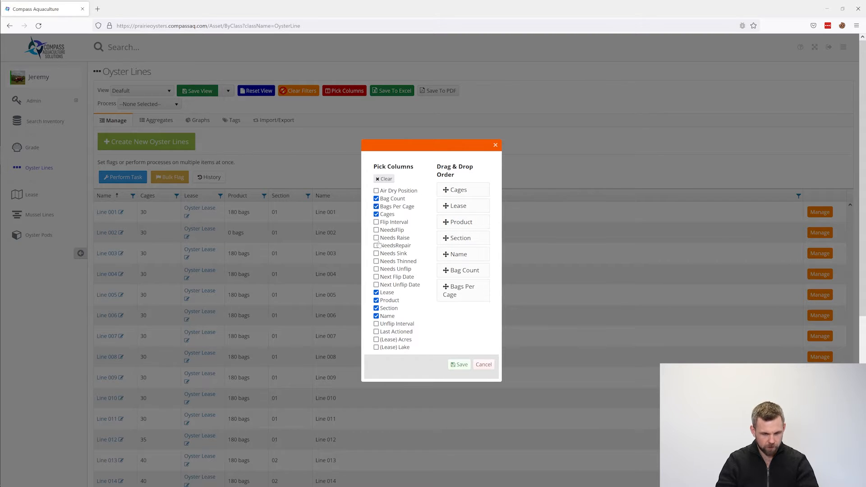
left_click(376, 332)
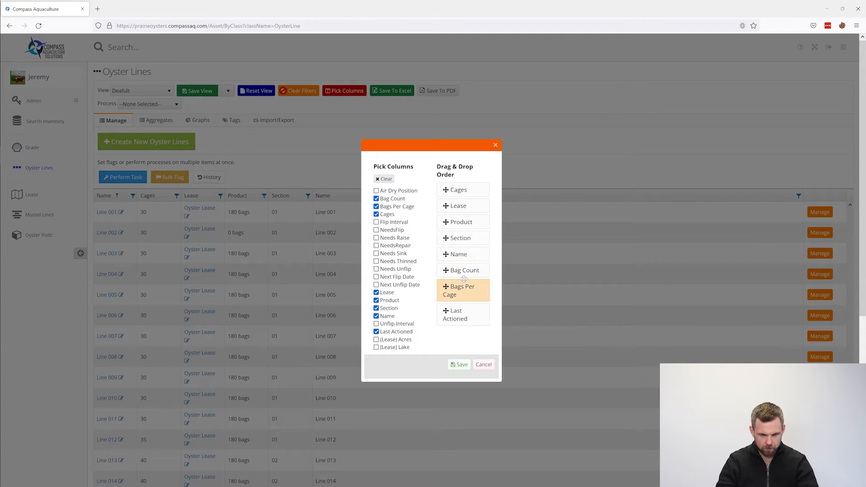
Order the columns as Name, Bag Count, Bags Per Cage, Cages, Product, Lease, Section, Last Actioned, and save the selection.
left_click_drag(459, 254, 473, 202)
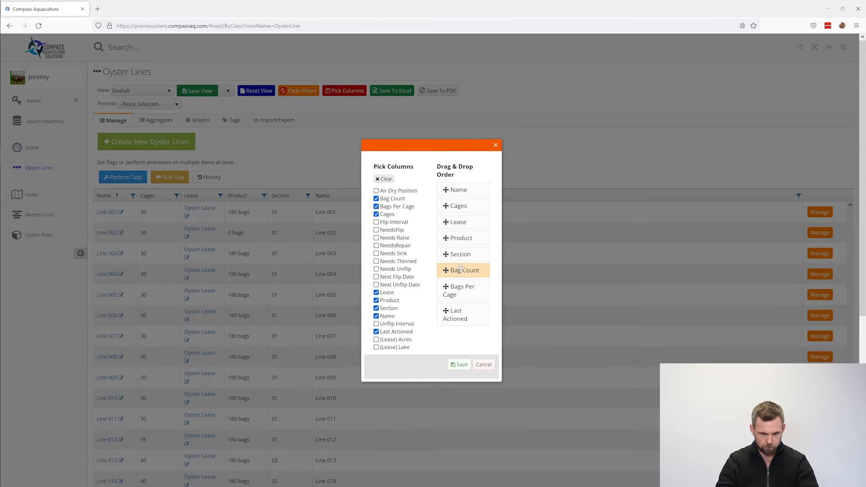
left_click_drag(464, 270, 464, 204)
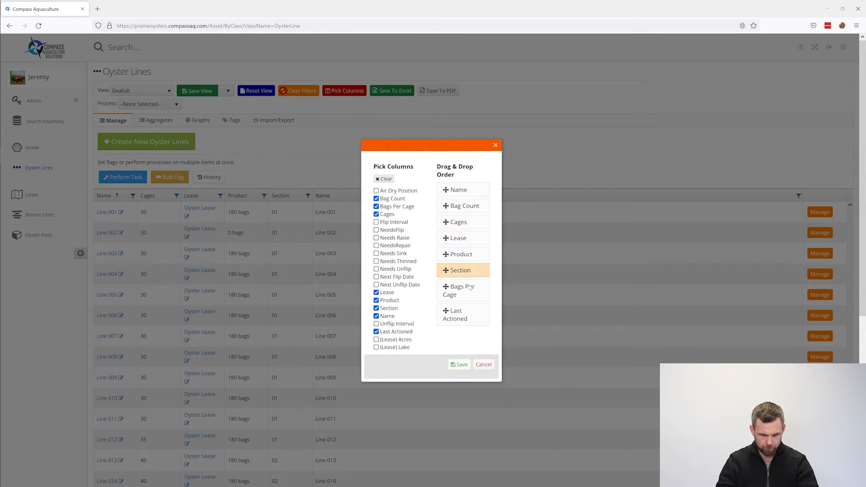
left_click_drag(467, 293, 464, 226)
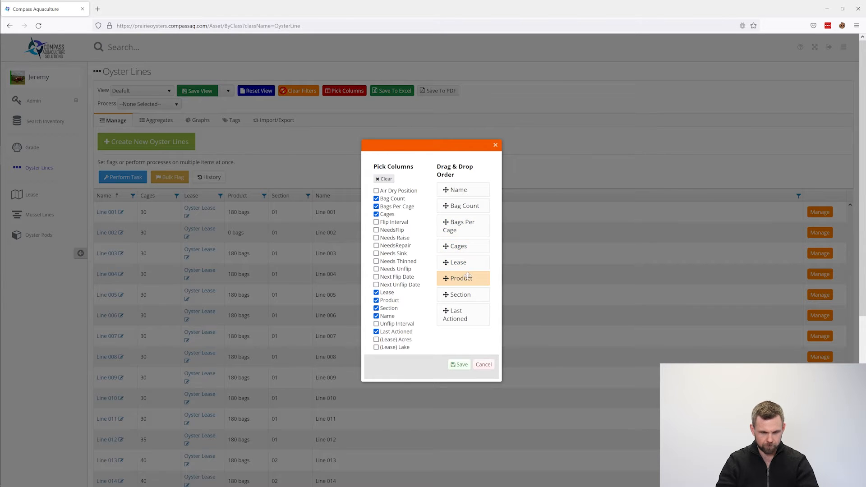
left_click_drag(466, 288, 470, 255)
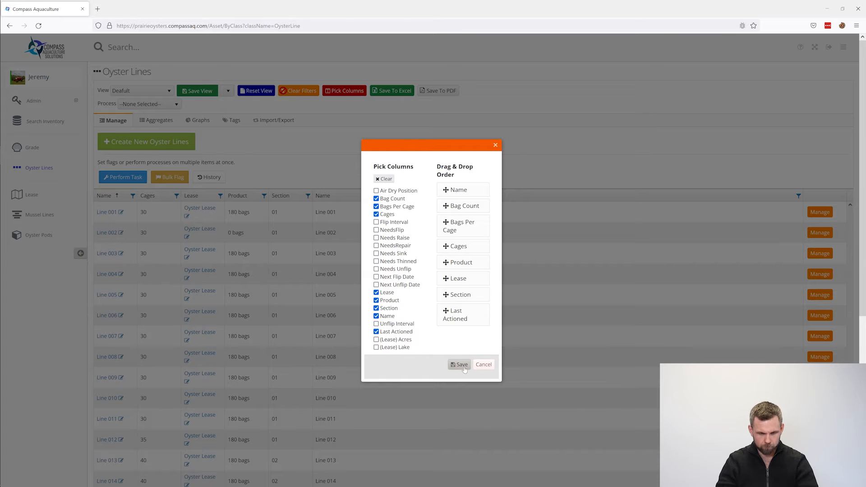
left_click(460, 363)
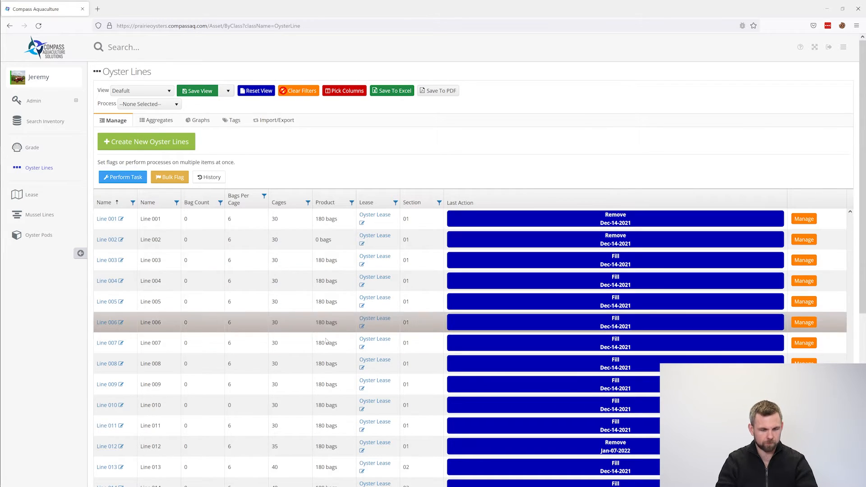
Save the column layout as a new view named after the account user and check it in the list of views.
left_click(229, 91)
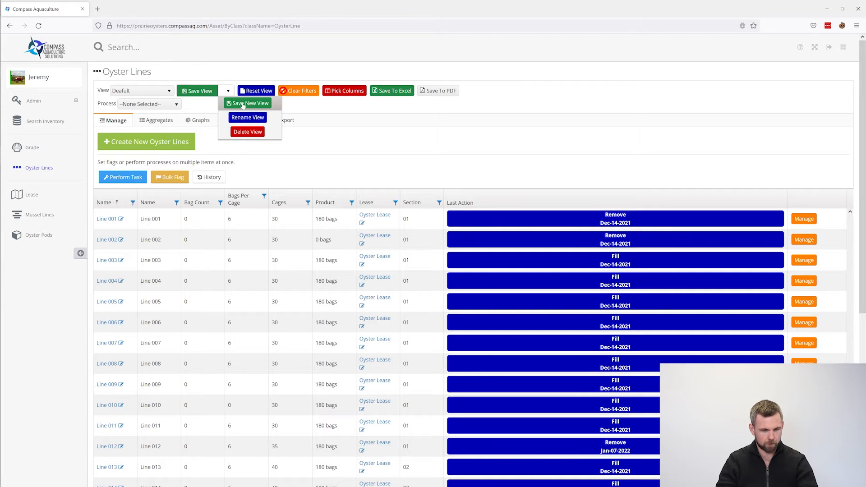
left_click(243, 103)
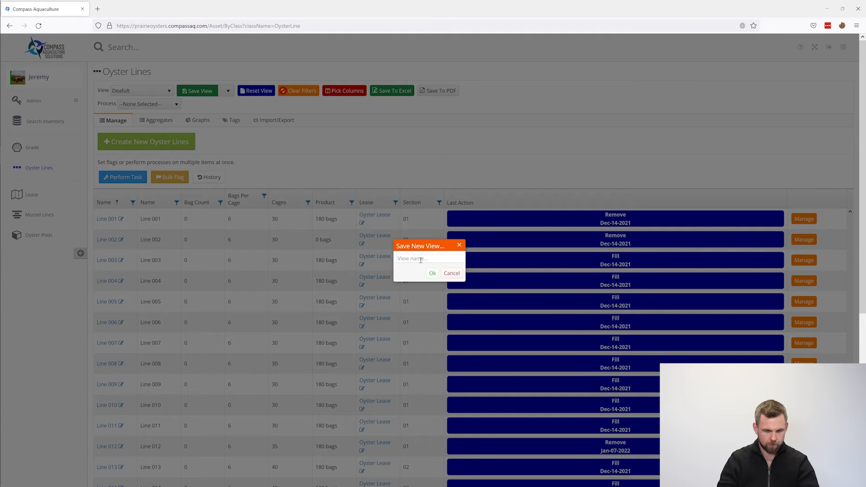
type("Jeremy")
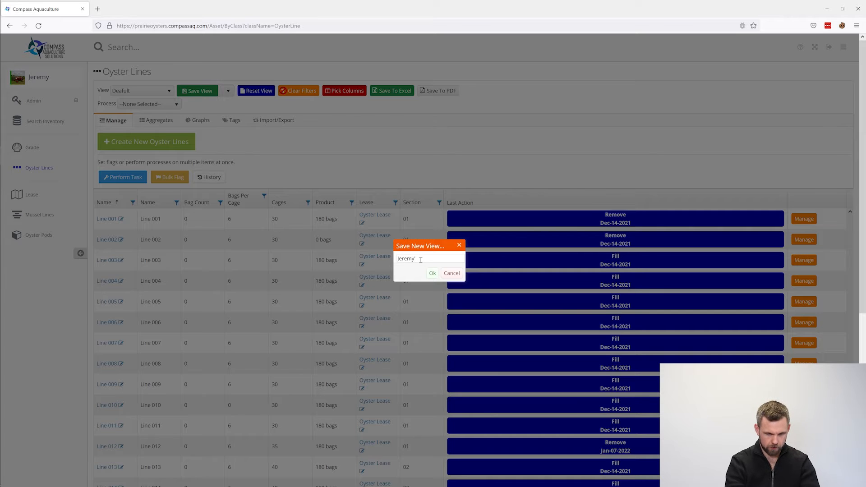
type("'s View")
left_click(432, 273)
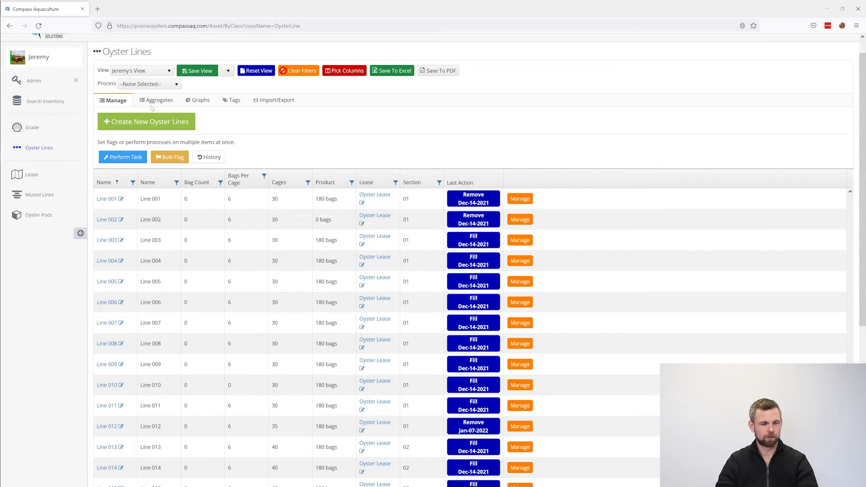
left_click(146, 72)
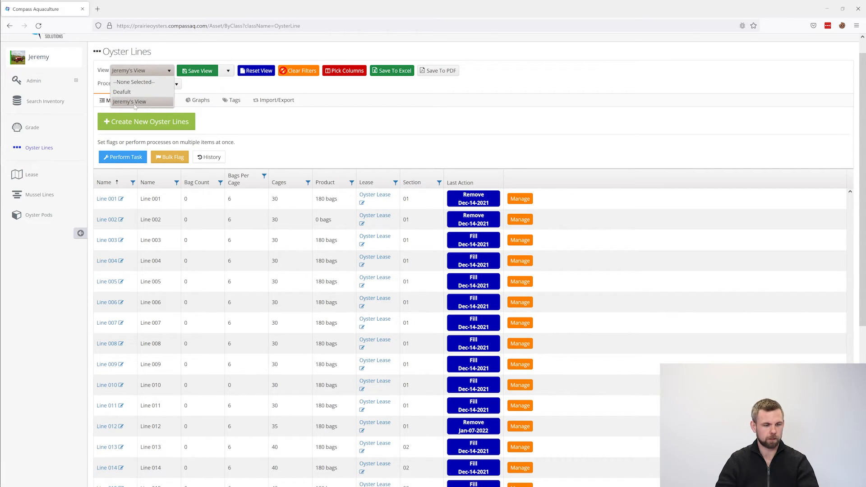
left_click(375, 131)
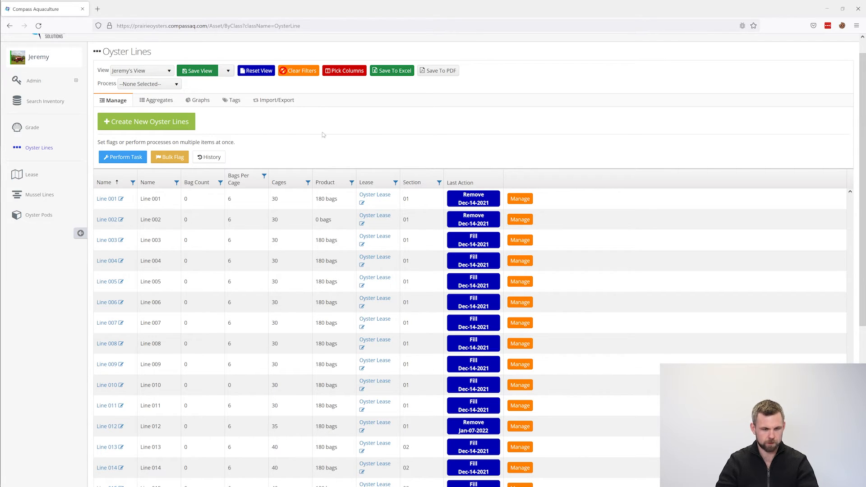
Filter the oyster lines to those whose Section equals 01.
left_click(439, 183)
left_click(457, 219)
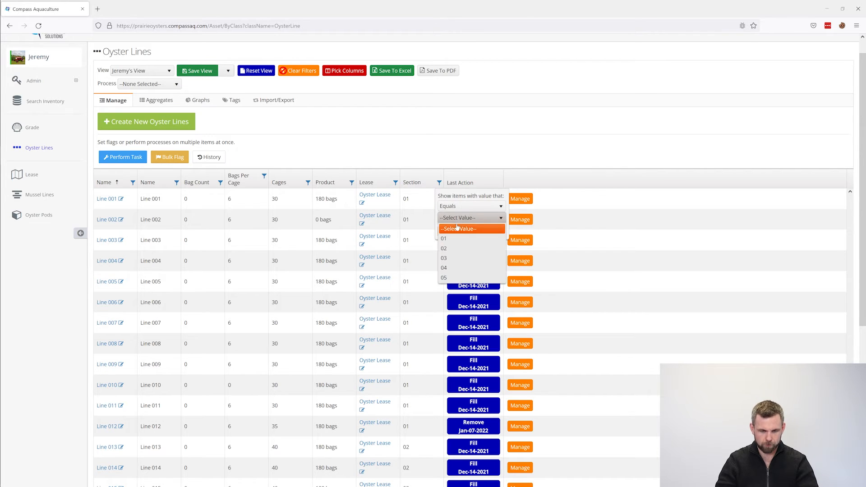
left_click(454, 239)
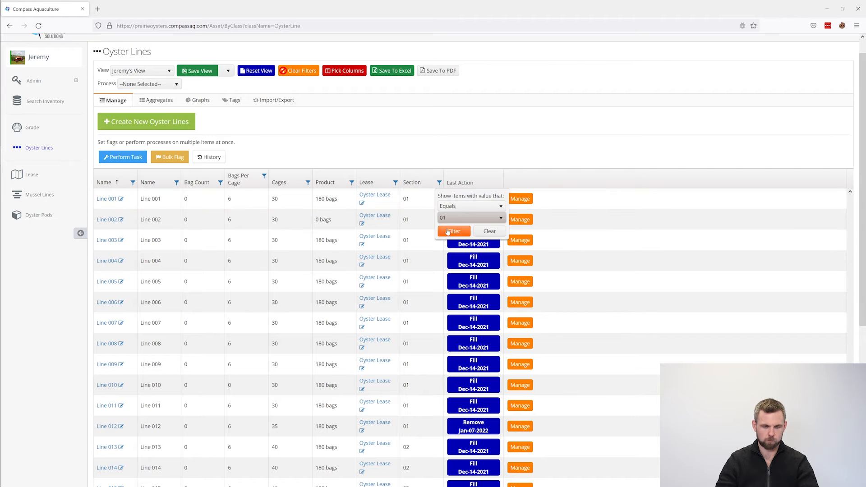
left_click(453, 230)
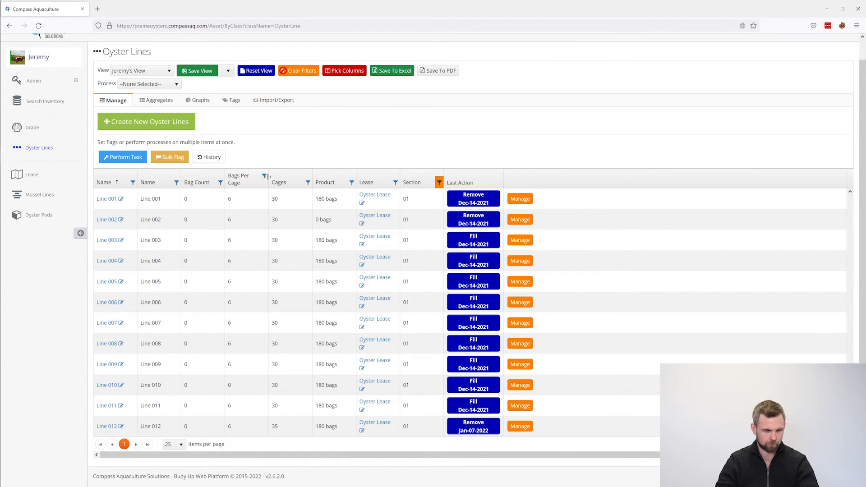
Narrow the filtered oyster lines to those whose Cages value equals 35.
left_click(307, 183)
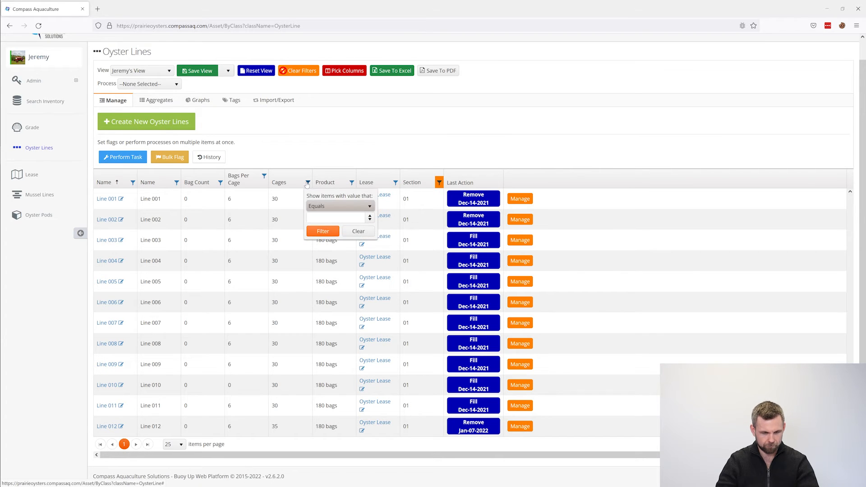
left_click(323, 215)
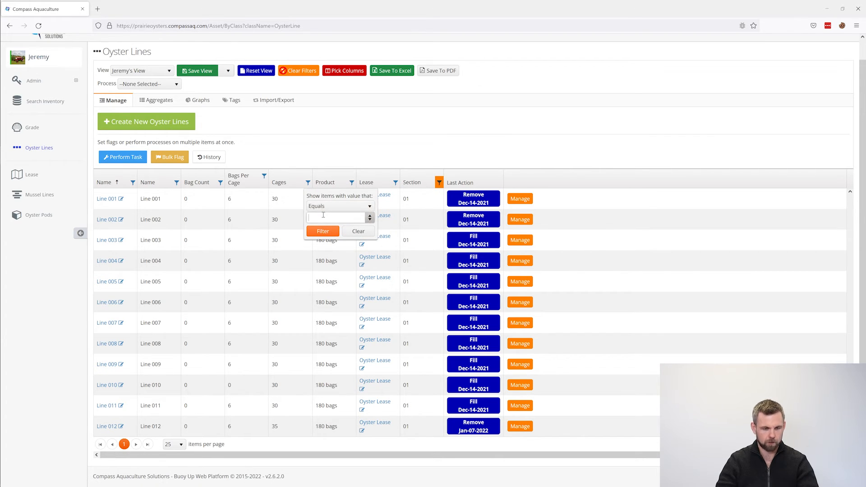
type("35")
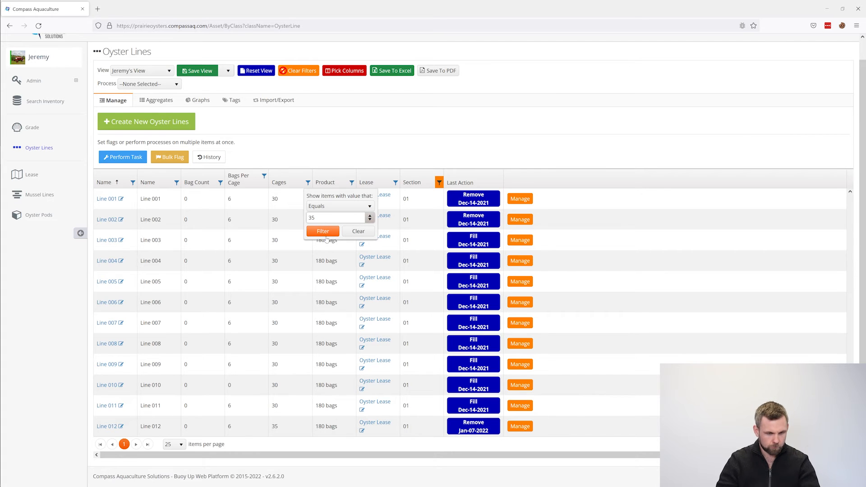
left_click(323, 231)
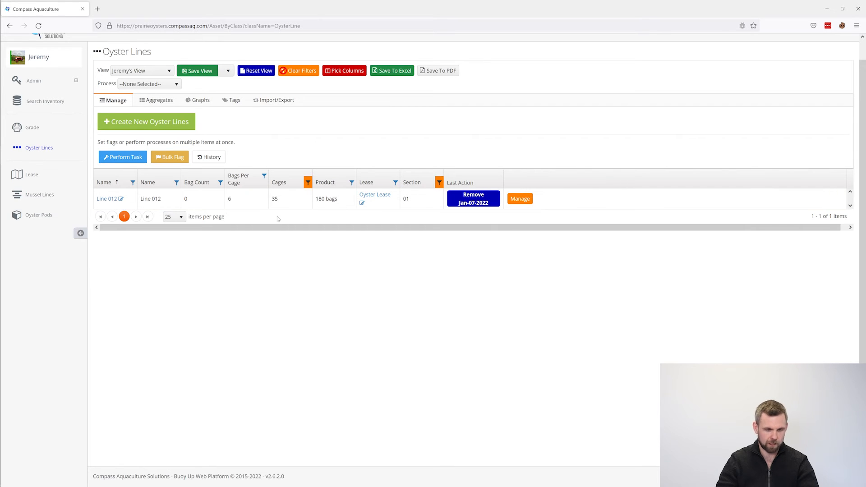
Clear the filters on the Cages and Section columns.
left_click(309, 183)
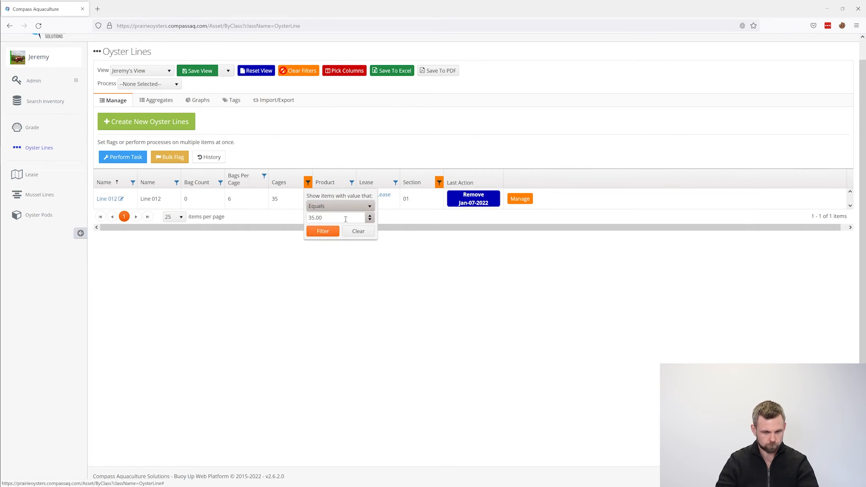
left_click(358, 231)
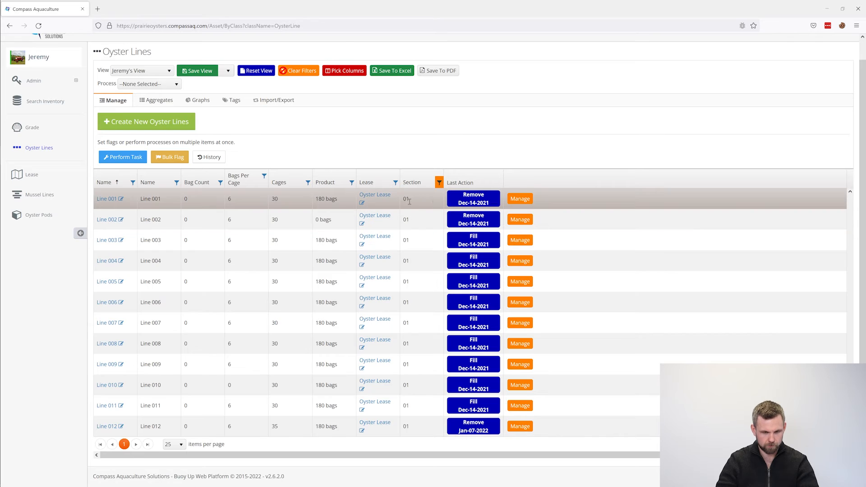
left_click(440, 183)
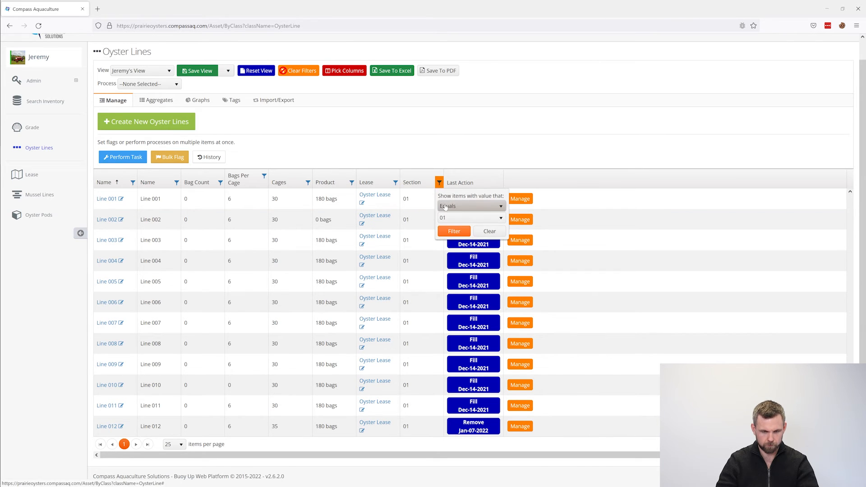
left_click(490, 230)
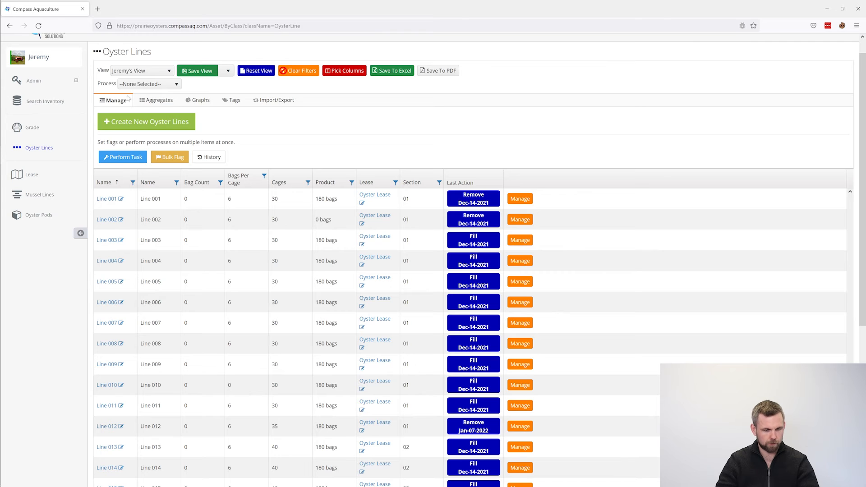
Limit the list to oyster lines where the Fill process has been performed within the past 1 year.
left_click(154, 85)
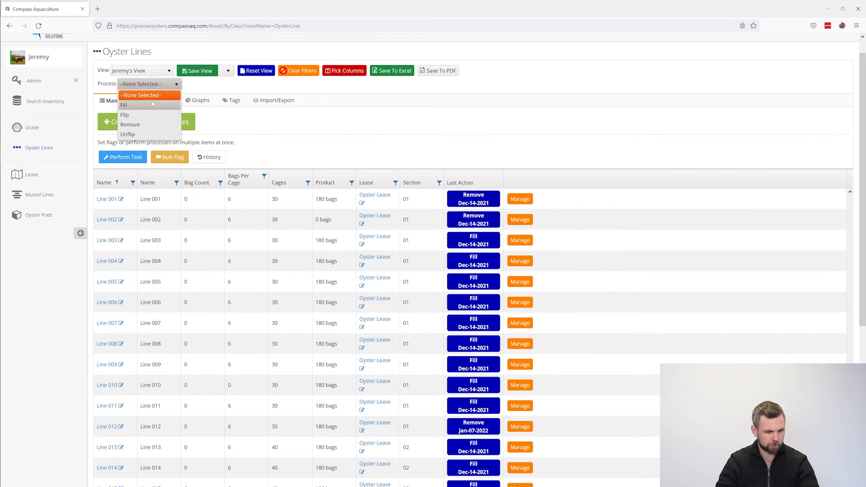
left_click(132, 107)
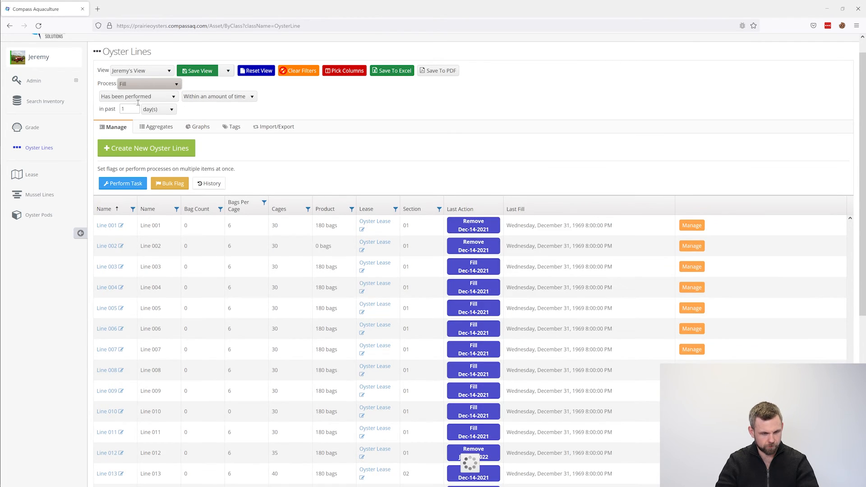
left_click(155, 109)
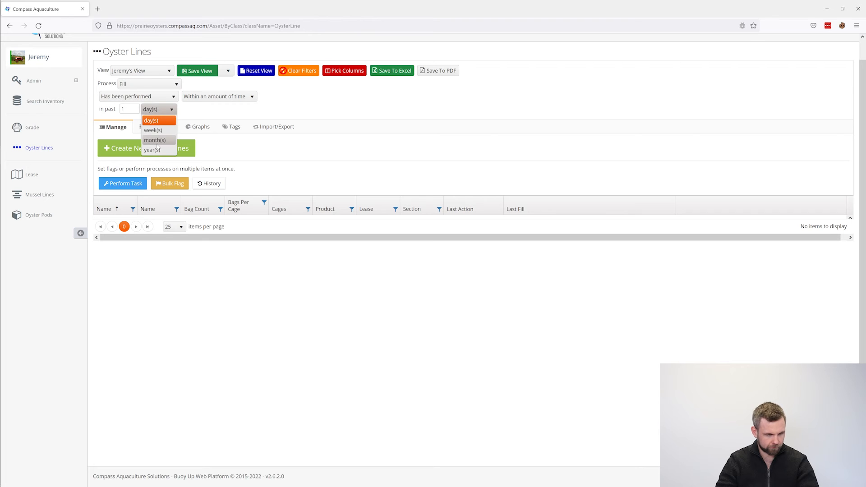
left_click(154, 149)
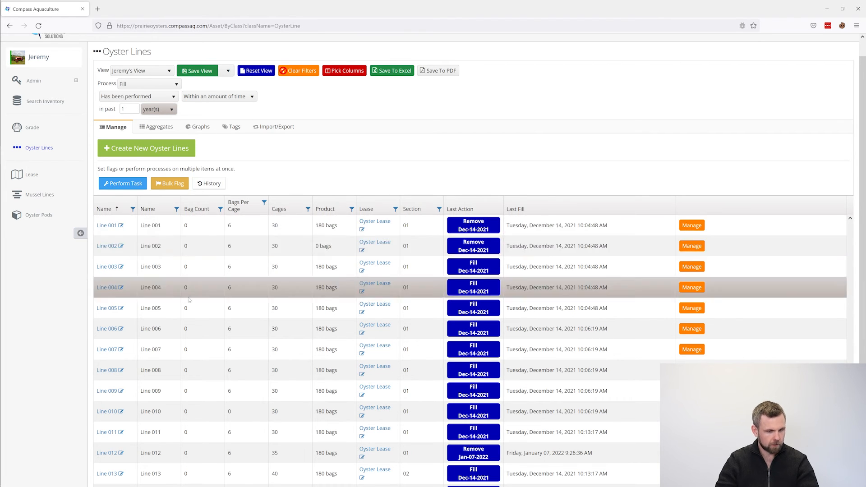
scroll(135, 199, "down", 1)
scroll(166, 219, "up", 2)
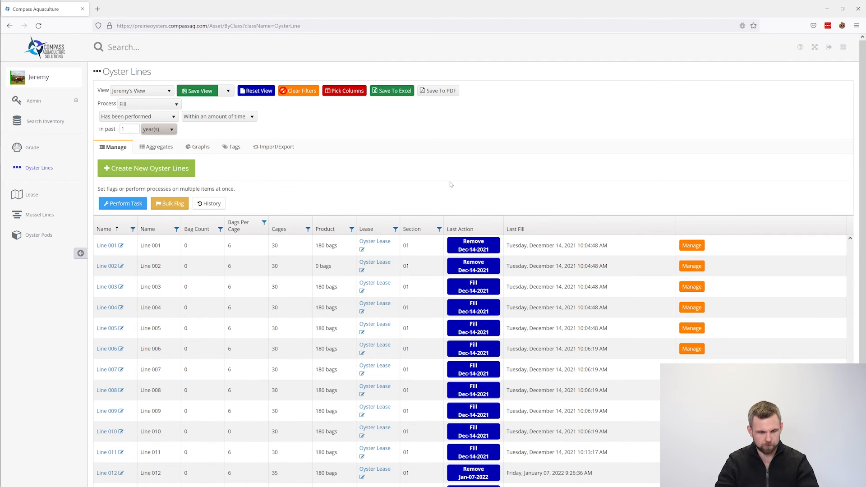
Export the filtered oyster lines to an Excel file, open it in Excel and look over the exported rows.
scroll(251, 232, "down", 1)
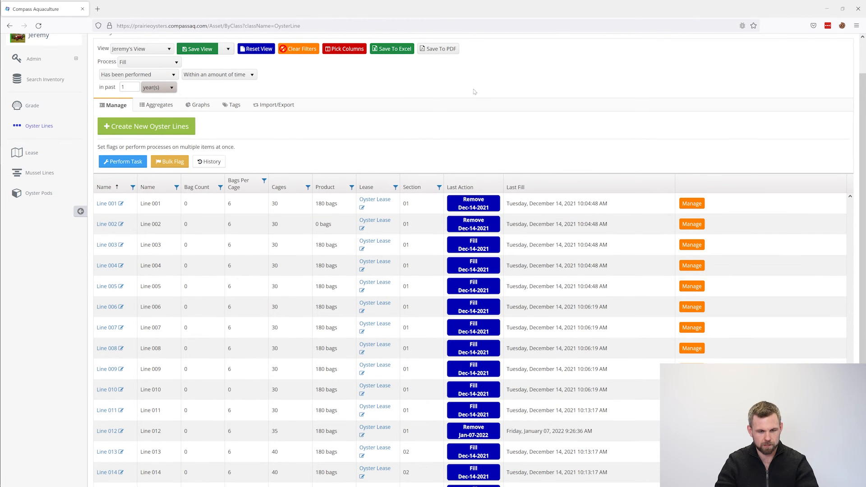
left_click(392, 52)
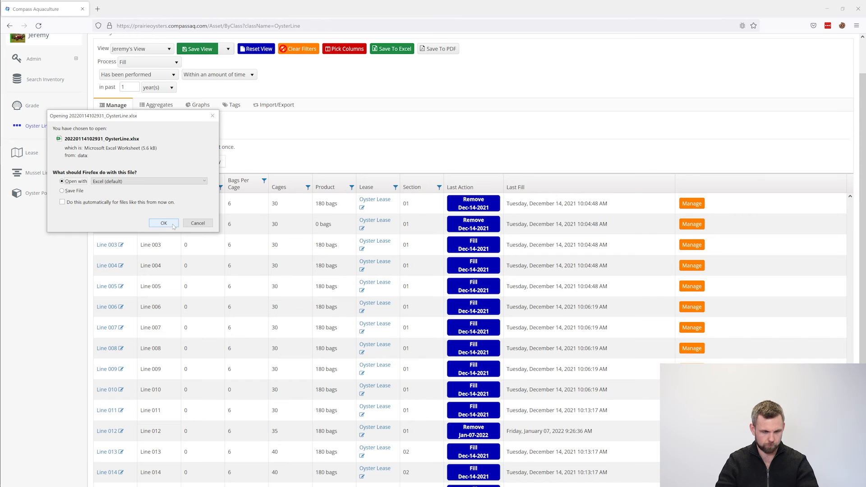
left_click(164, 224)
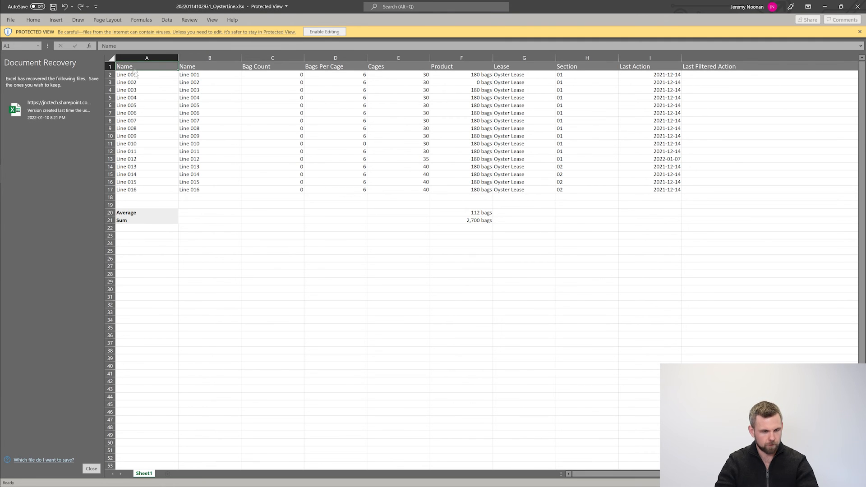
left_click_drag(136, 144, 662, 244)
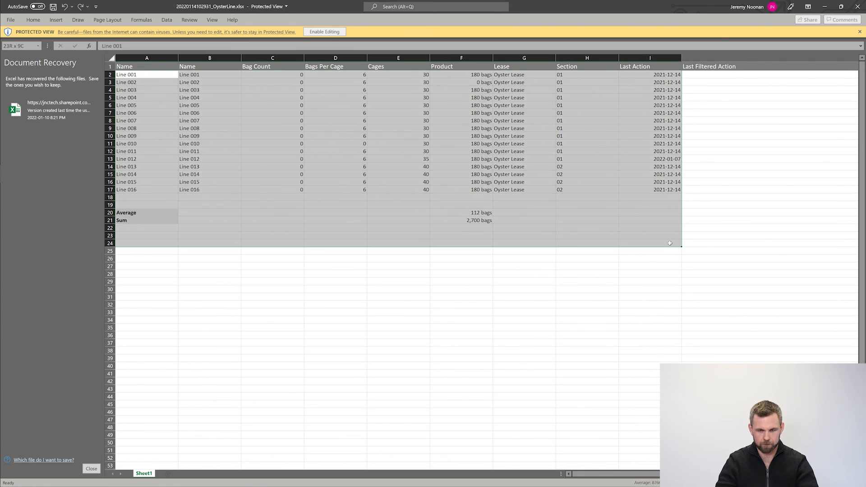
left_click(670, 243)
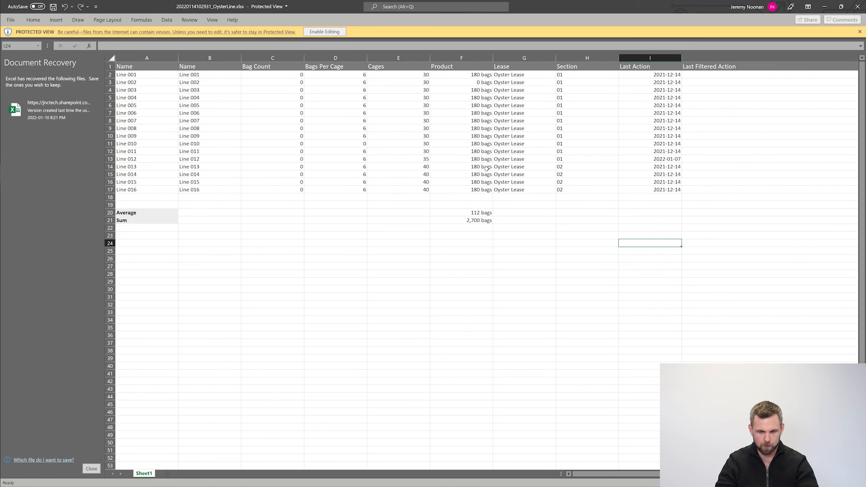